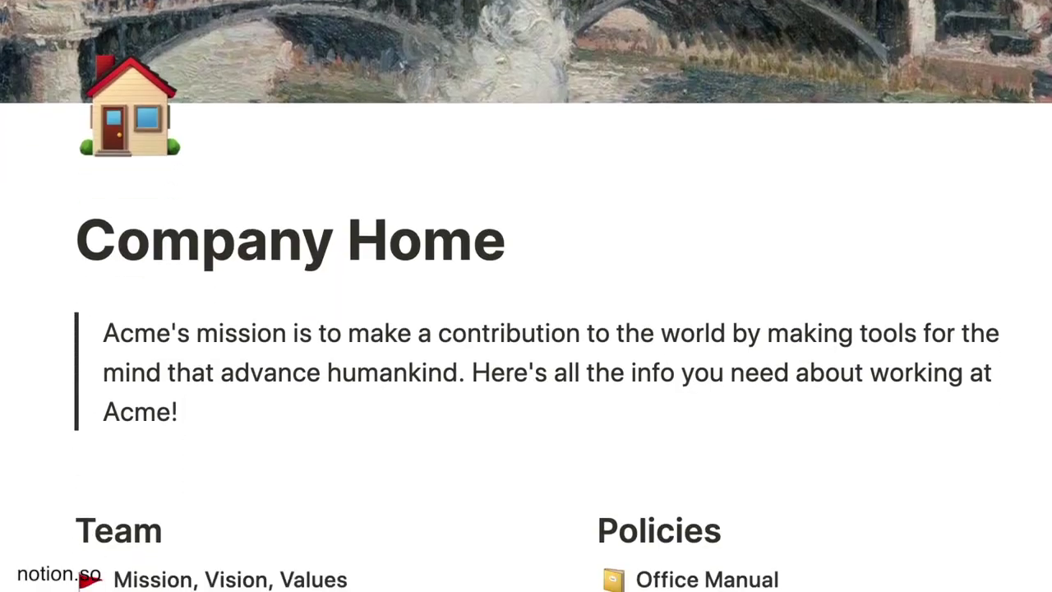
scroll(526, 328, "down", 3)
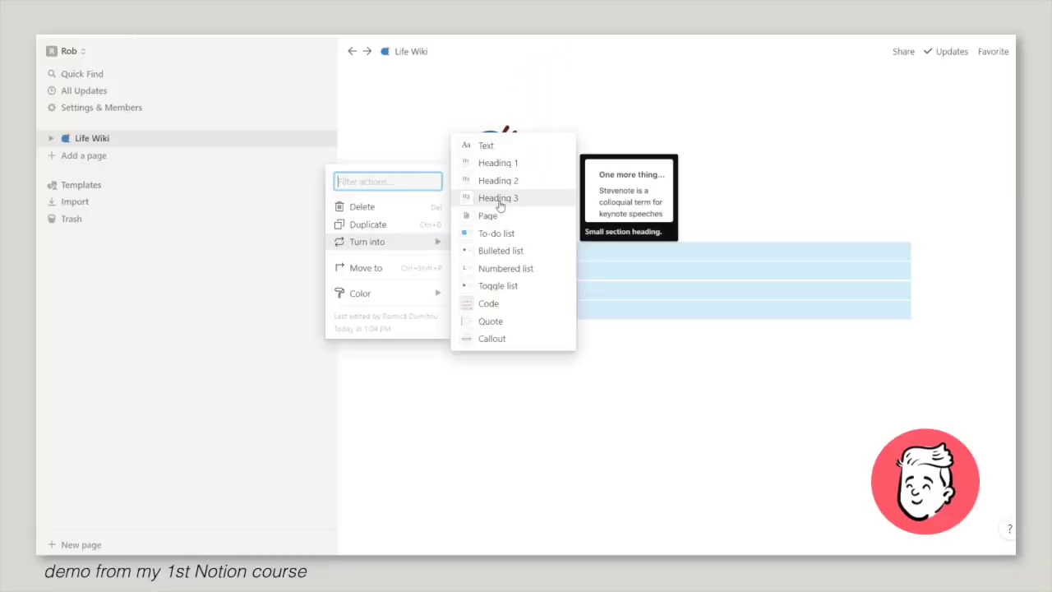
key("Escape")
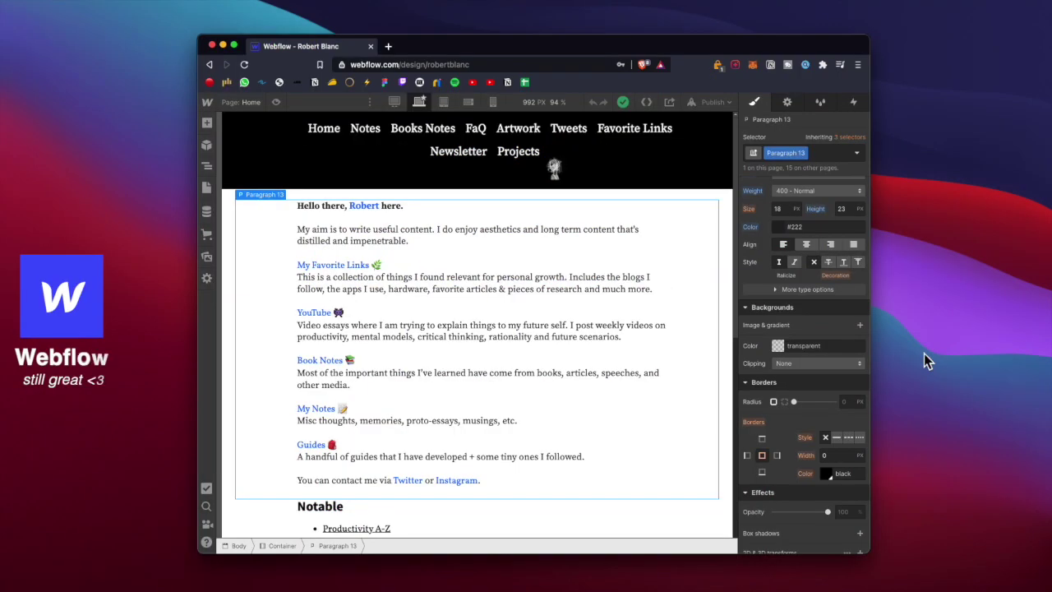
Look through the paragraph's settings and the site's style classes in Webflow, and dismiss the code export dialog.
left_click(795, 102)
left_click(820, 102)
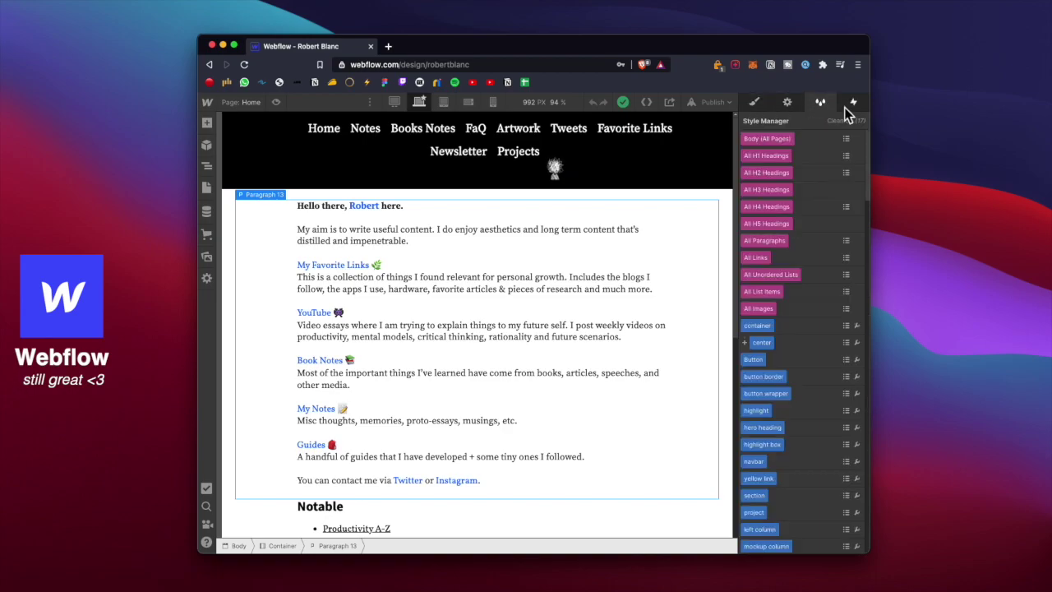
scroll(811, 229, "down", 15)
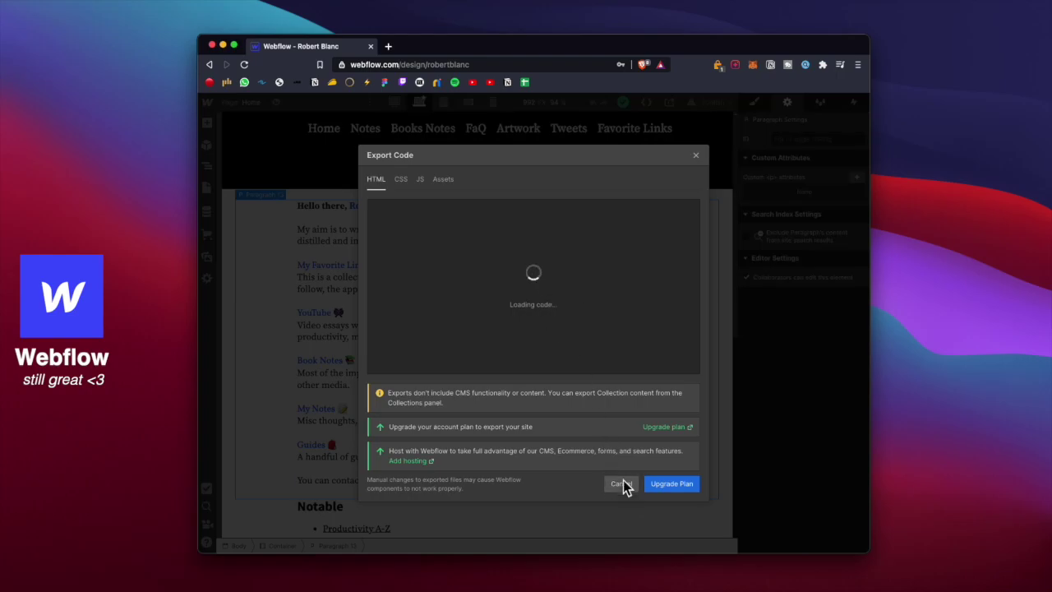
left_click(622, 482)
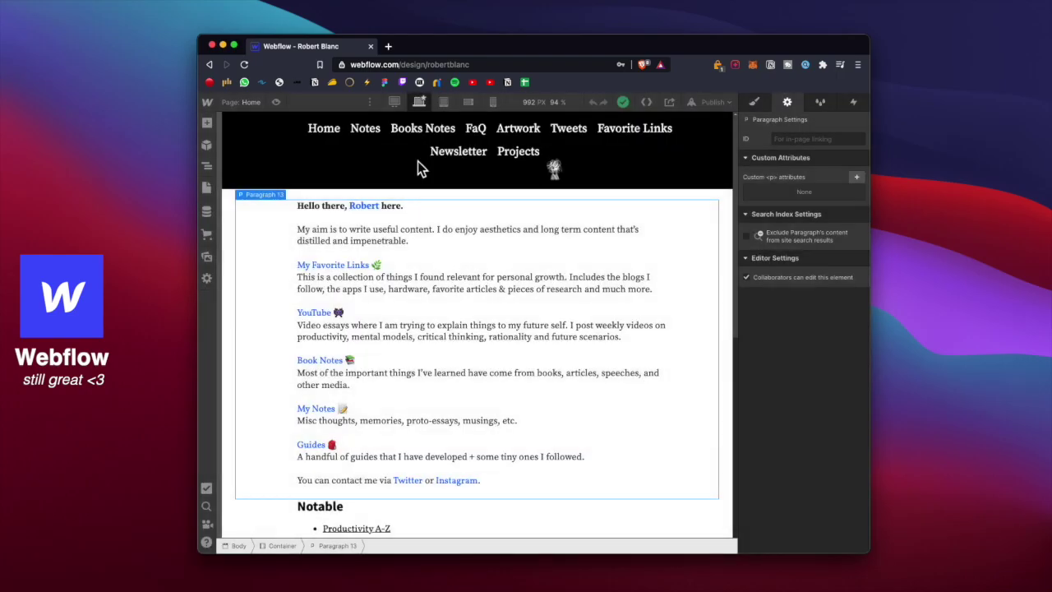
Preview the home page at the desktop, tablet, mobile landscape and mobile portrait breakpoints.
left_click(395, 102)
left_click(444, 101)
left_click(468, 102)
left_click(493, 101)
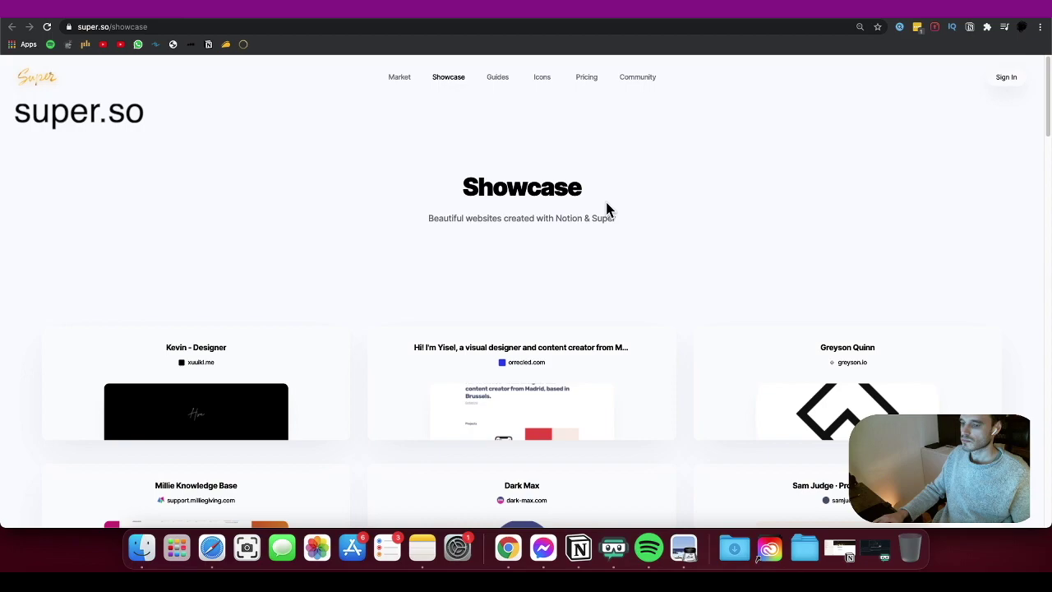
Browse the Super showcase of Notion-built websites, including the dark digital product designer portfolio.
scroll(440, 202, "down", 3)
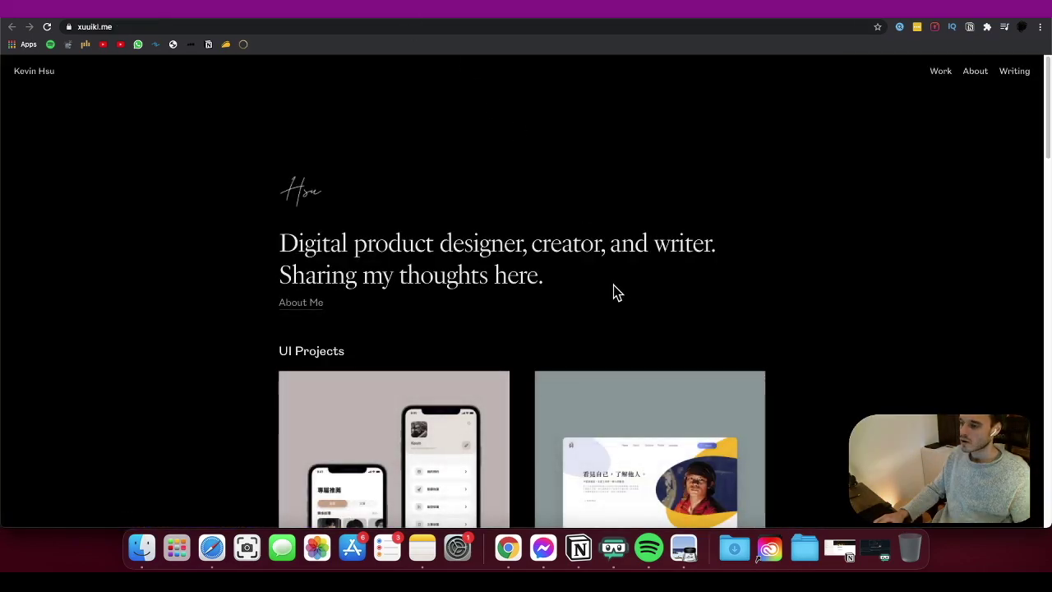
scroll(618, 290, "down", 1)
scroll(612, 283, "down", 4)
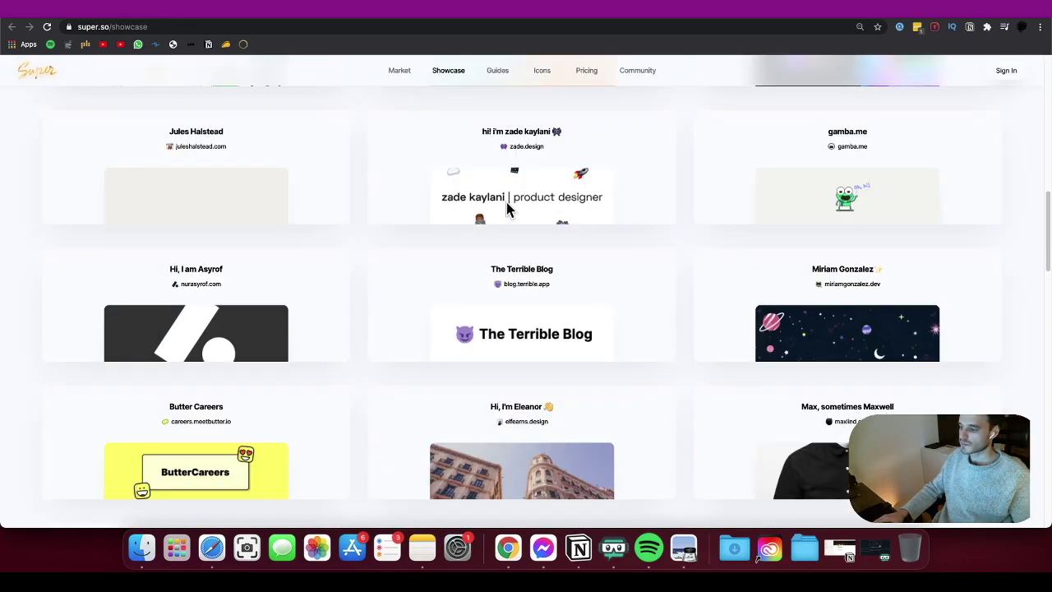
scroll(507, 209, "down", 5)
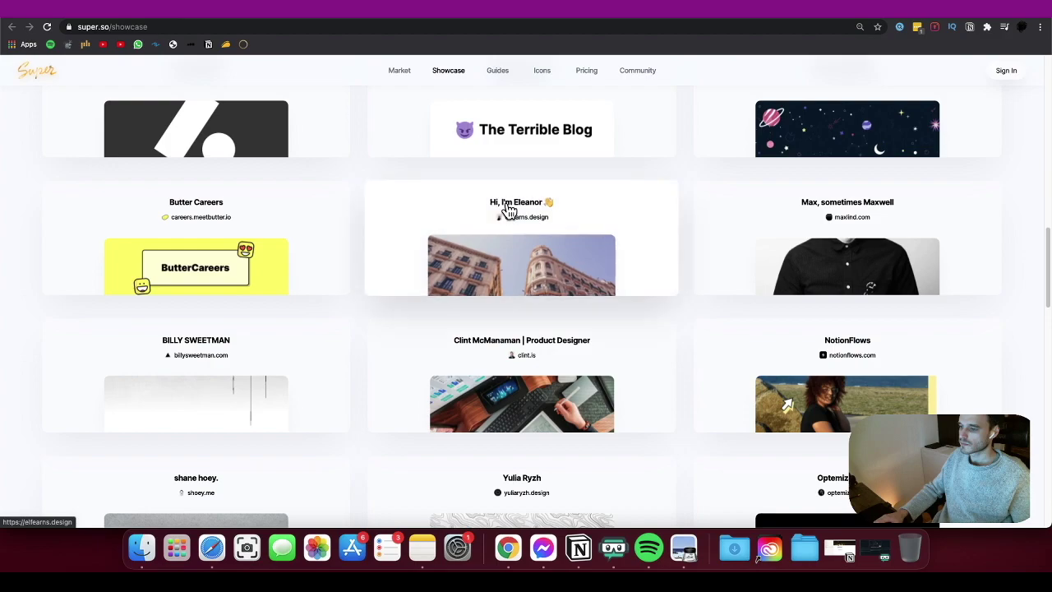
scroll(509, 210, "down", 5)
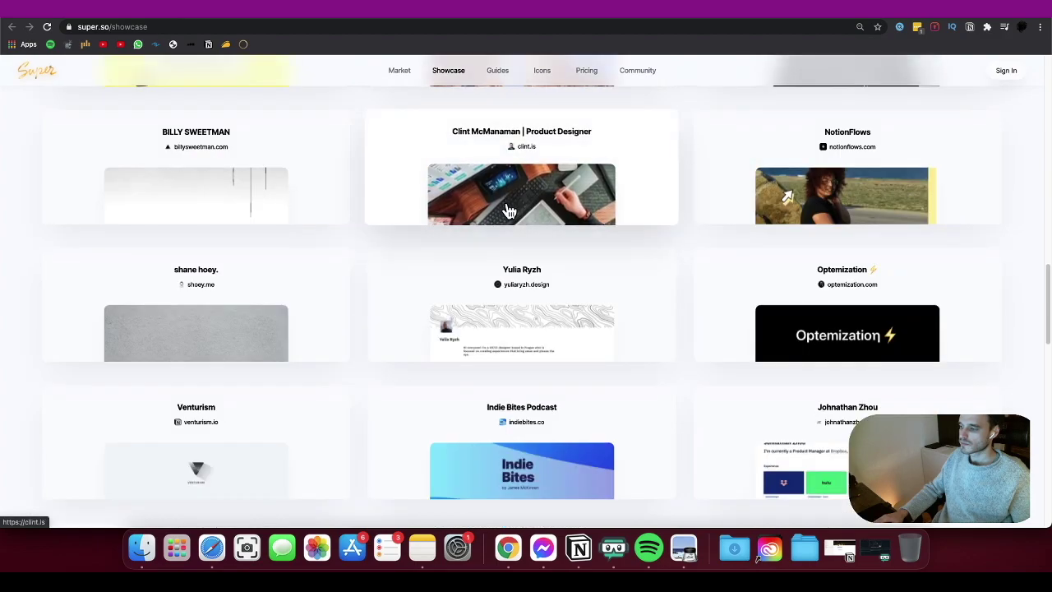
scroll(509, 210, "down", 2)
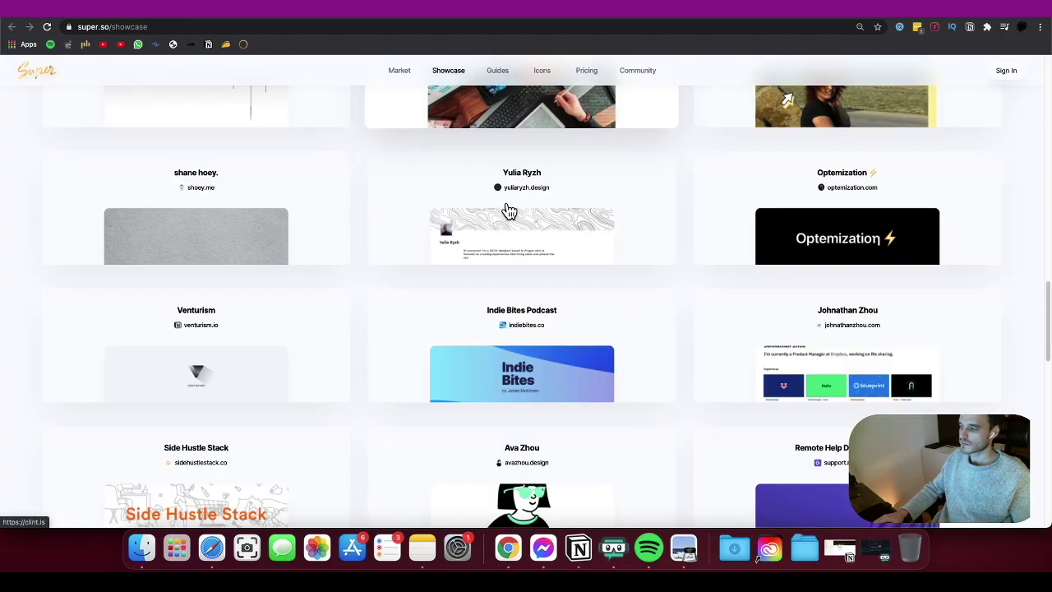
Open the Dropbox product manager's portfolio from the showcase and read through its L'Oreal Brandstorm project page.
left_click(861, 346)
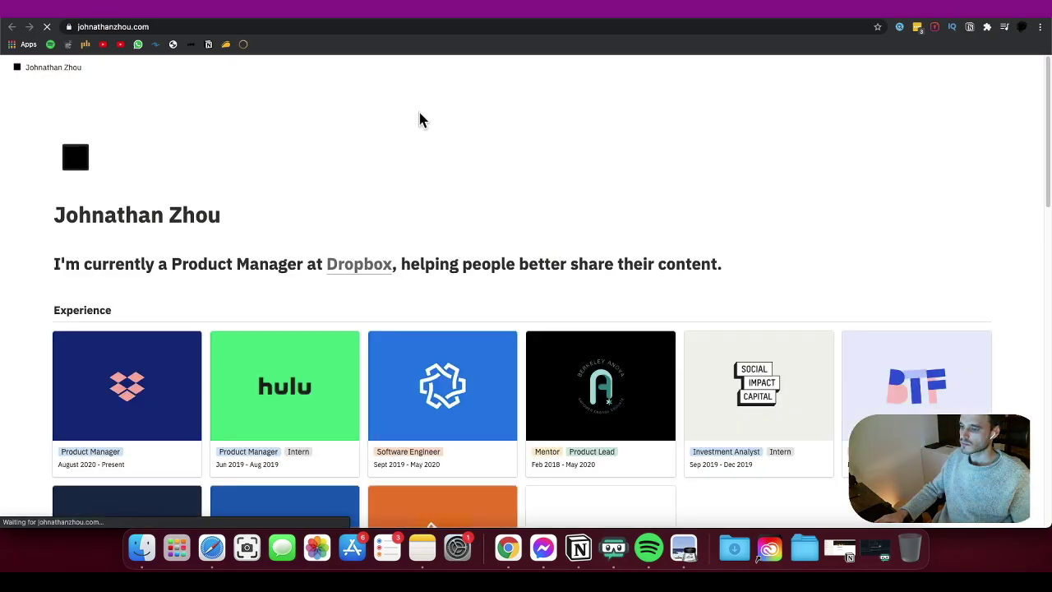
scroll(461, 131, "down", 4)
scroll(681, 158, "down", 3)
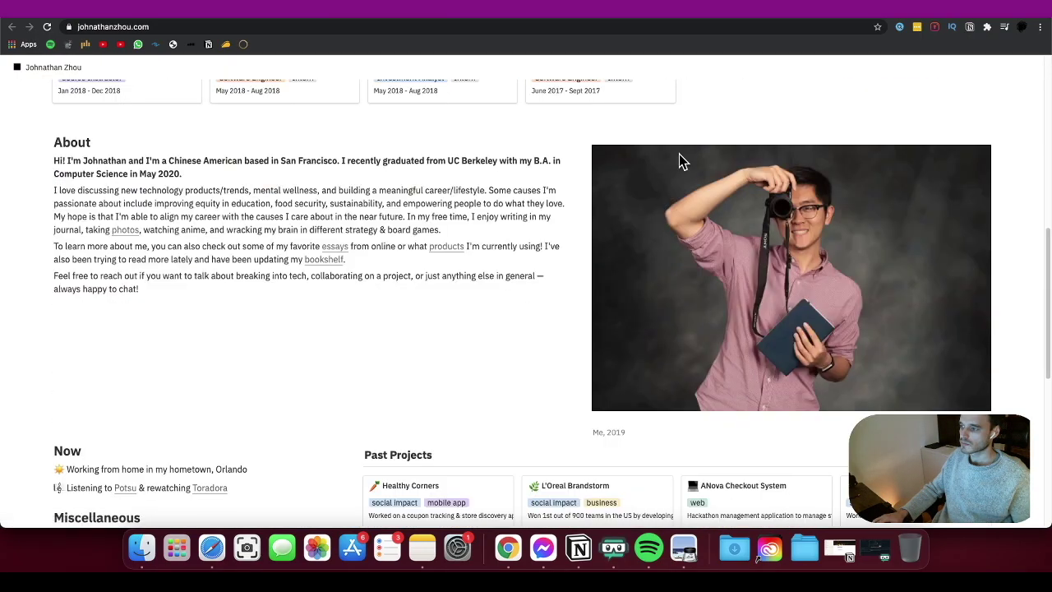
scroll(601, 197, "down", 3)
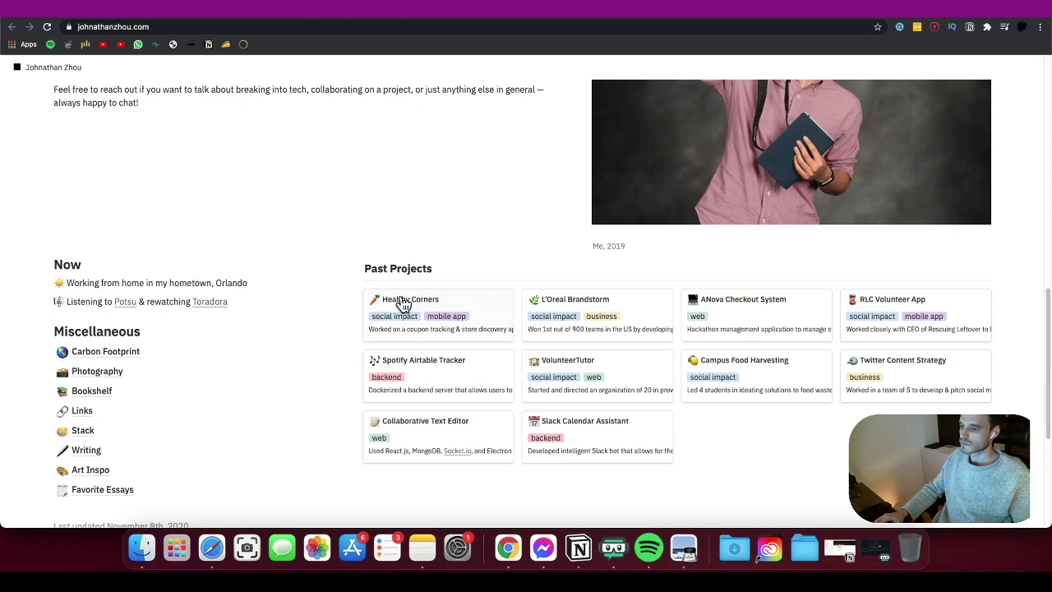
left_click(583, 301)
triple_click(415, 251)
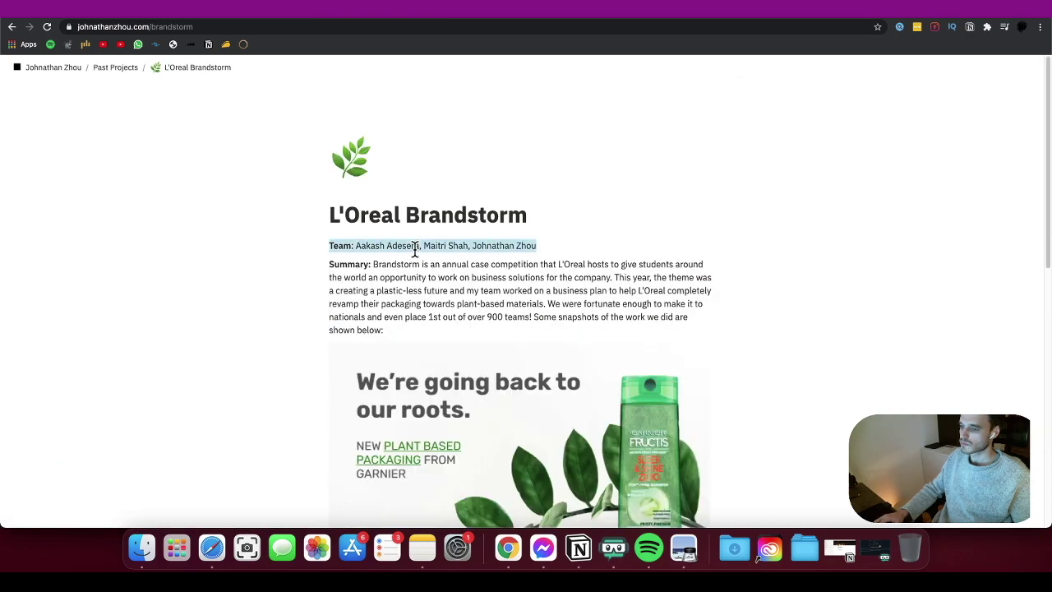
scroll(592, 286, "down", 3)
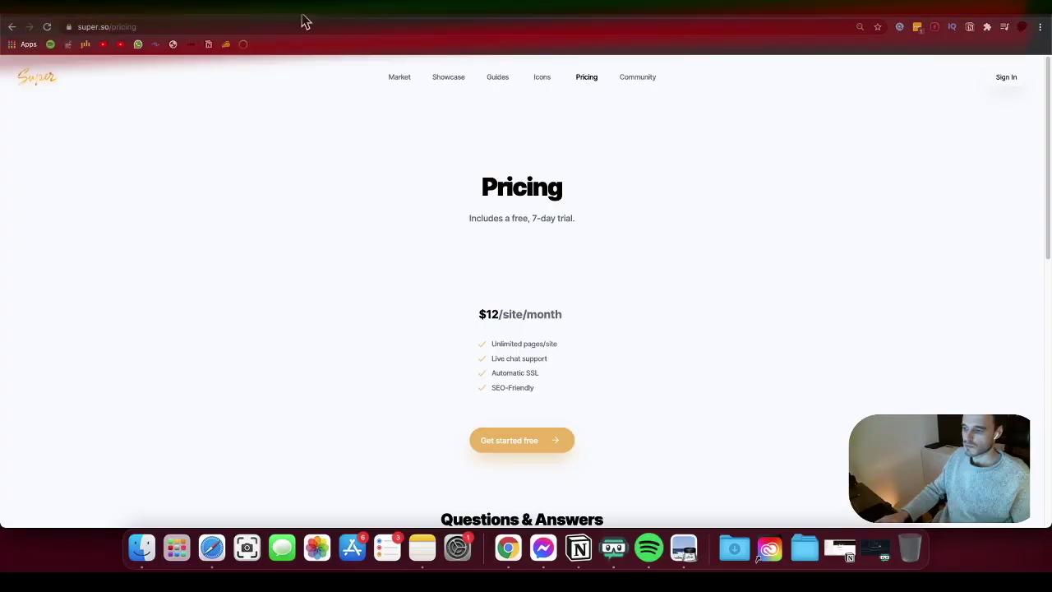
Start the free Super trial from the pricing page.
left_click(547, 446)
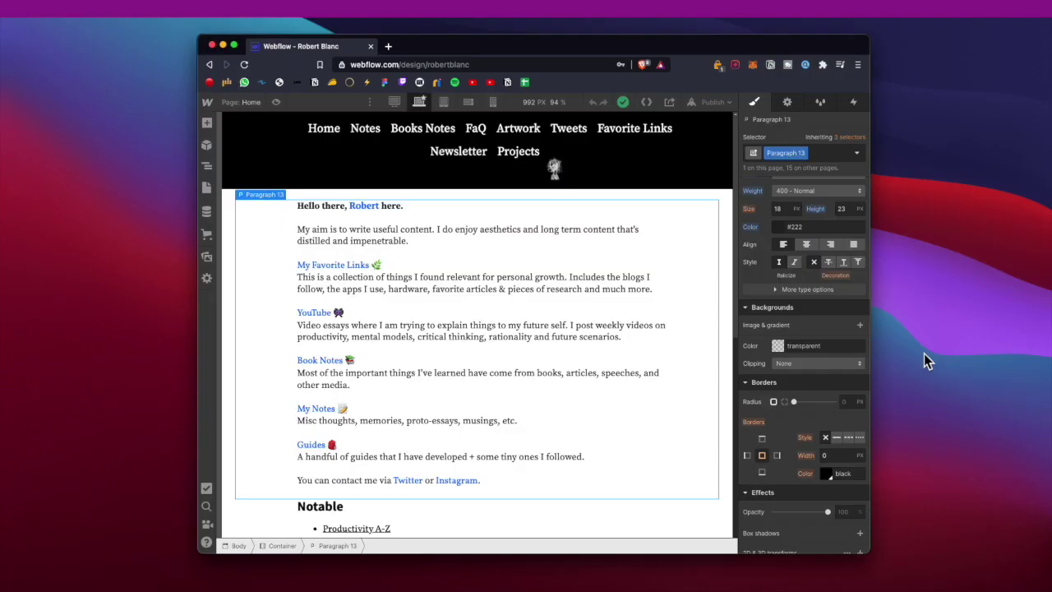
Switch back to Webflow and examine the paragraph's settings, the full list of style classes and the interactions.
left_click(794, 104)
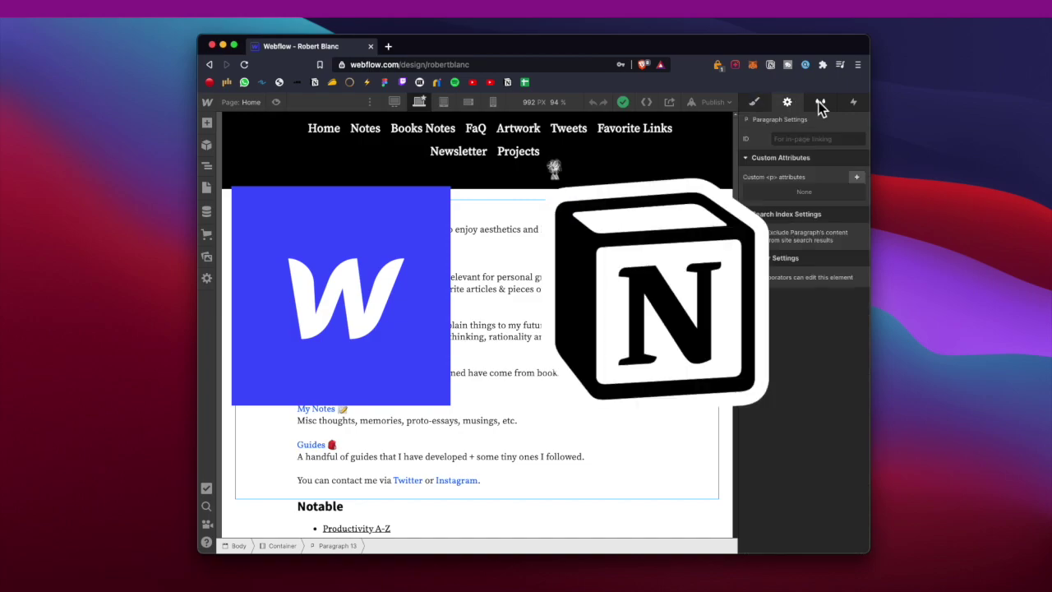
left_click(821, 104)
scroll(813, 233, "down", 15)
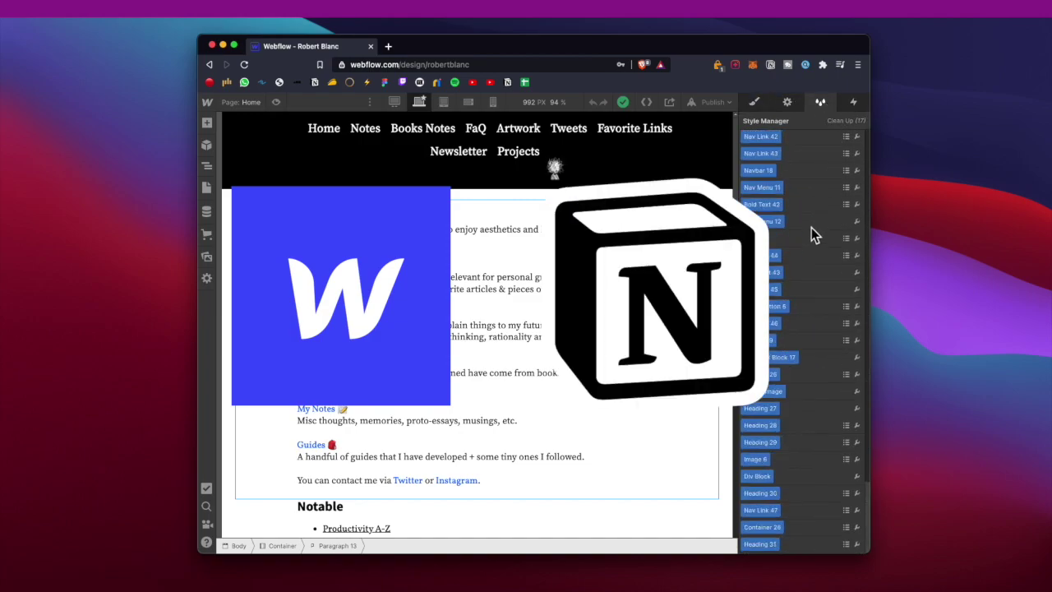
scroll(811, 230, "up", 15)
scroll(811, 229, "down", 15)
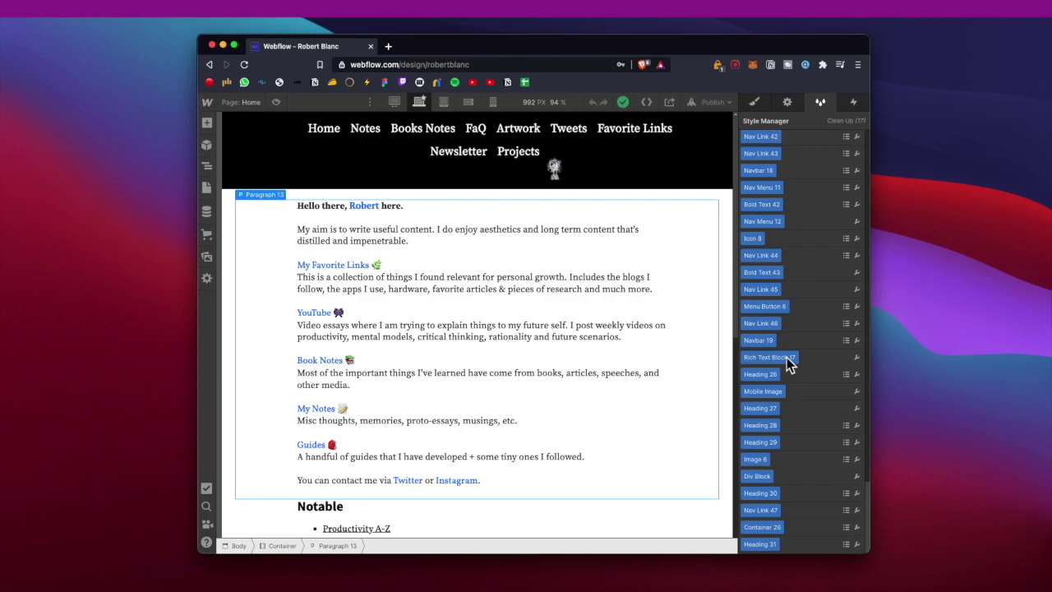
left_click(855, 105)
left_click(787, 104)
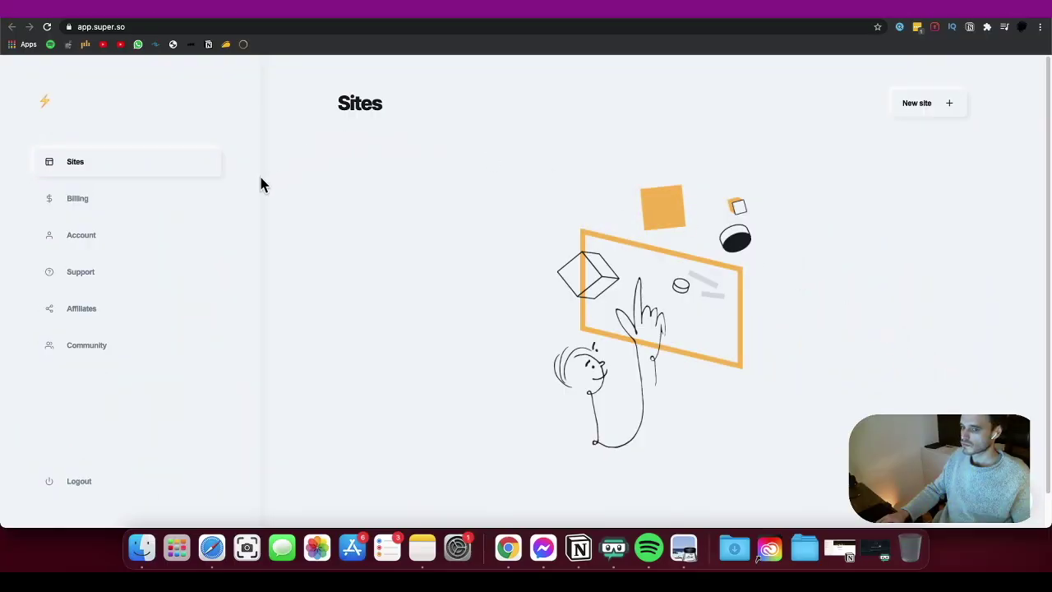
Create a new site with the Super Static method, enter its public Notion page URL and continue past the site settings.
scroll(821, 247, "down", 2)
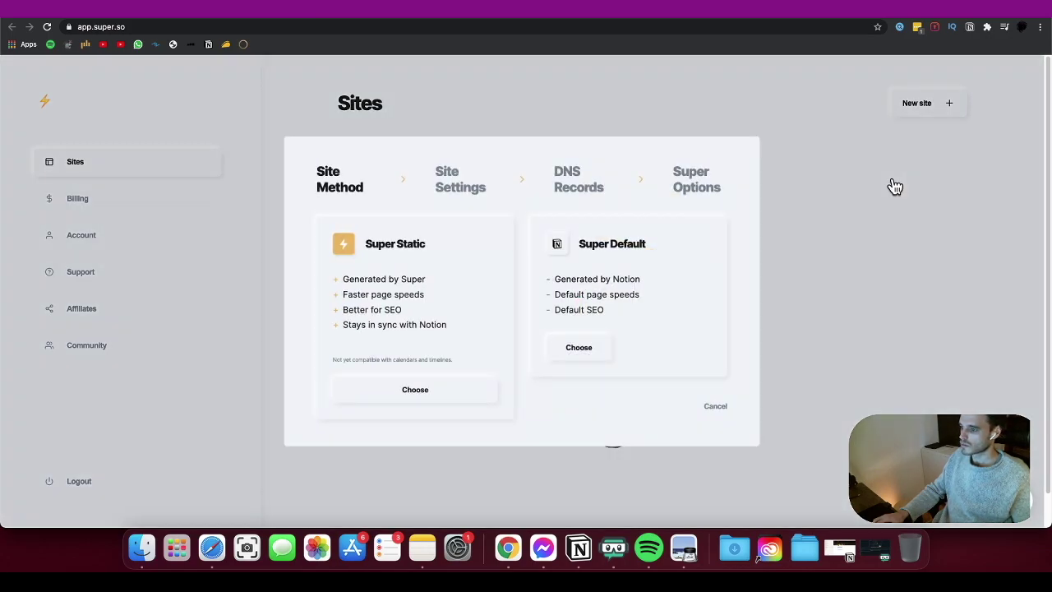
left_click(405, 400)
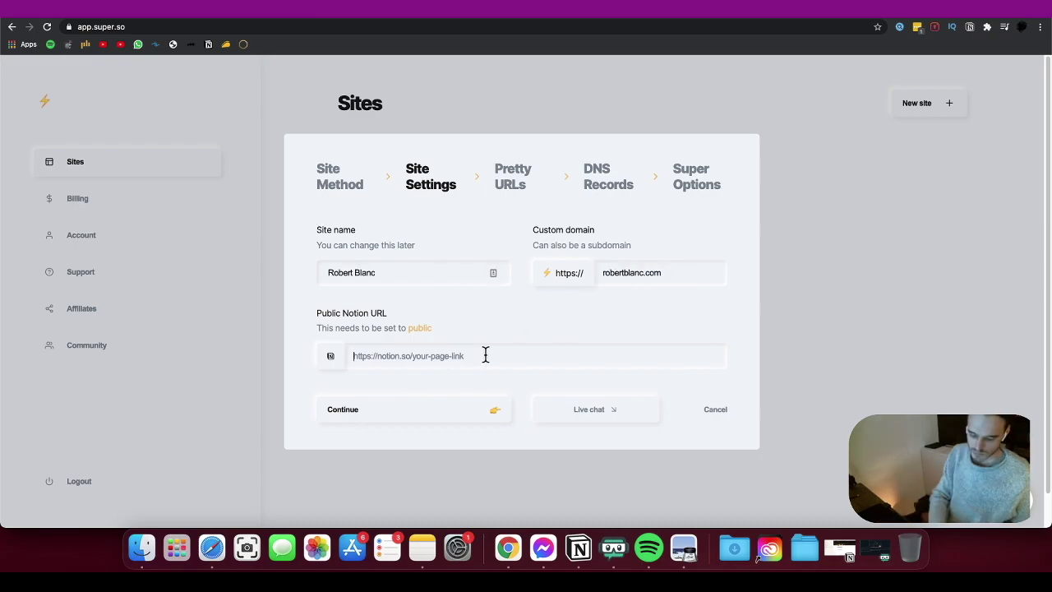
left_click(484, 355)
type("https://www.notion.so/robertblanc/Robert-Blanc-6768b4730e8d44e78e3ebe7f32144721")
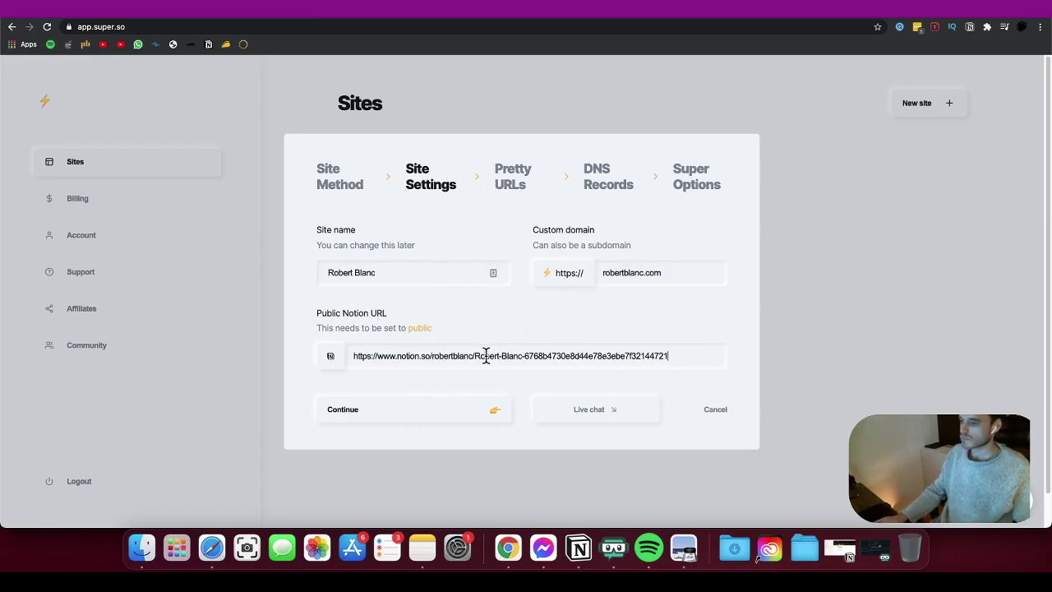
left_click(462, 406)
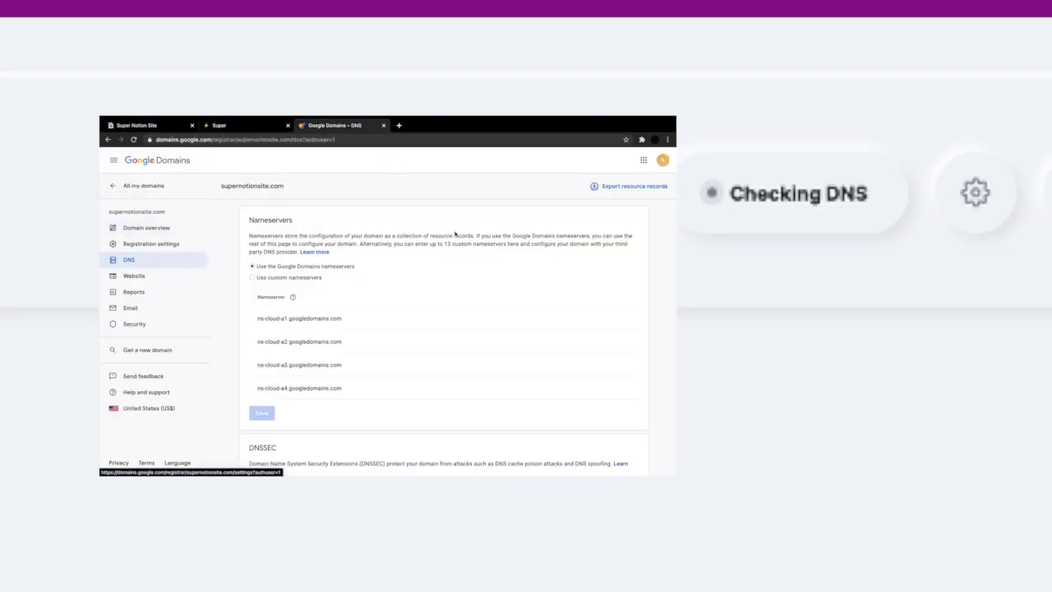
Examine the DNS settings of supernotionsite.com in Google Domains.
scroll(454, 234, "down", 10)
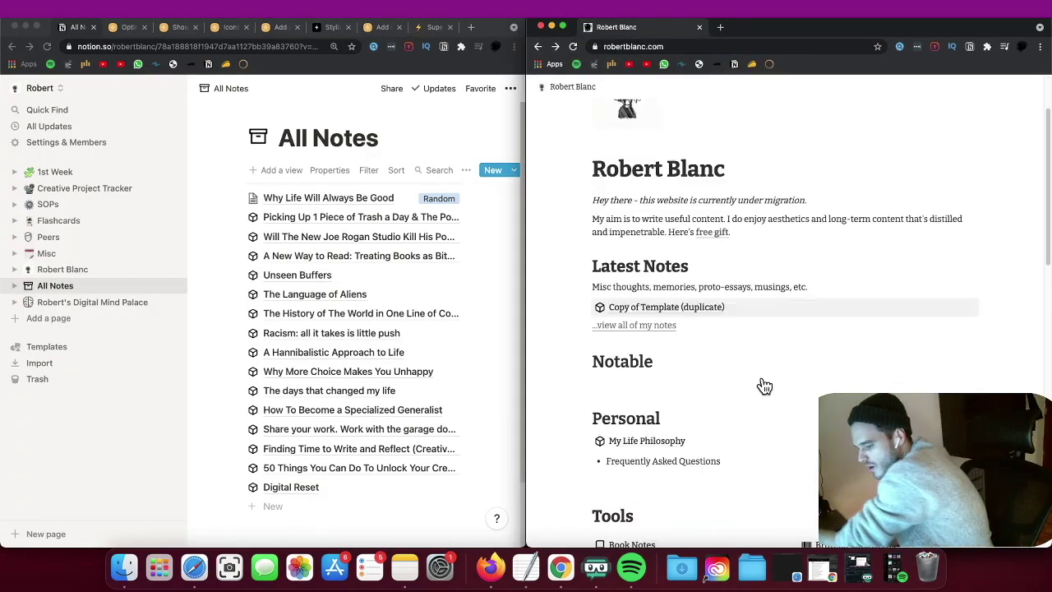
Look over the published homepage and open its source page in Notion.
scroll(759, 471, "down", 2)
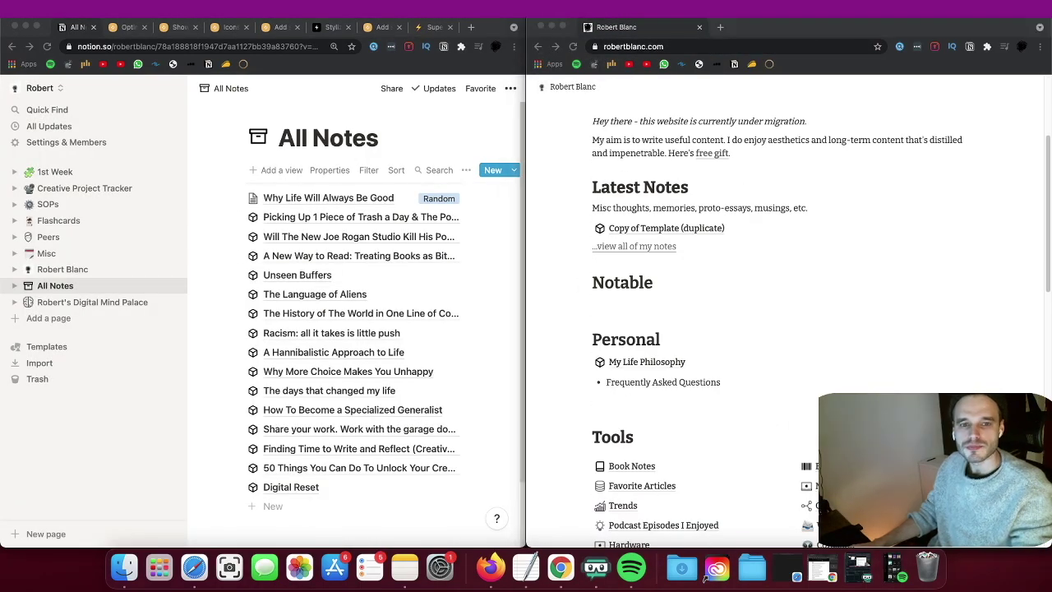
left_click(61, 271)
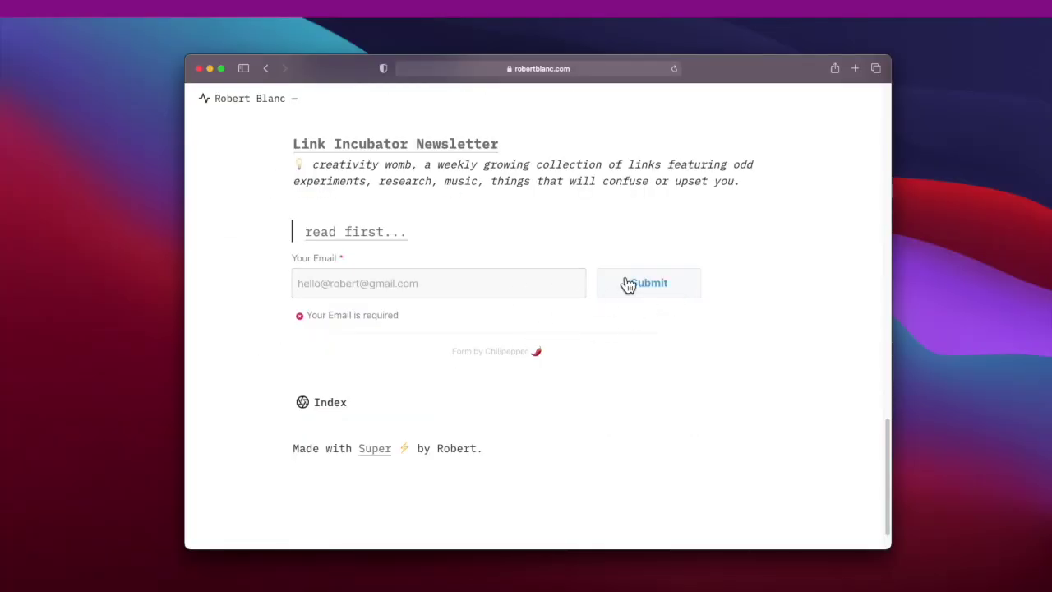
left_click(390, 249)
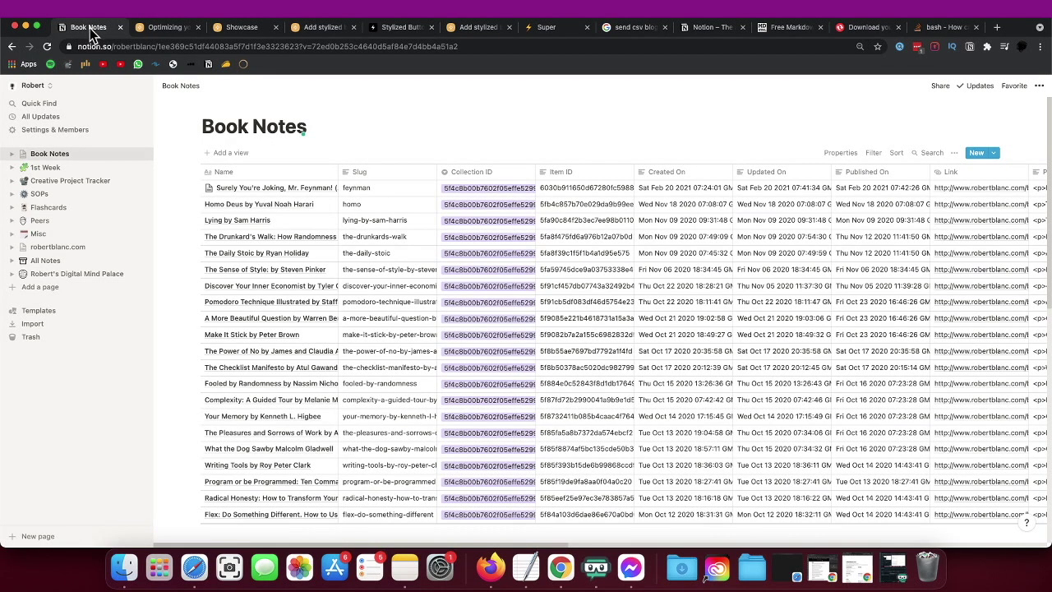
Move the Book Notes page into its own browser window and tile it side by side with the Super optimization guide.
left_click_drag(91, 37, 275, 157)
key("ctrl+alt+Right")
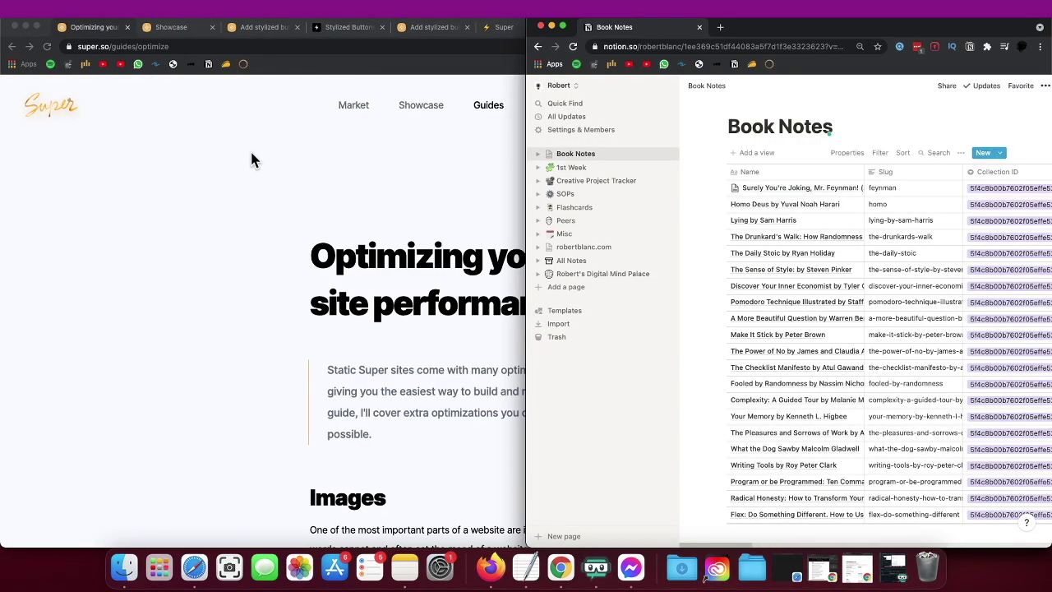
left_click(251, 158)
key("ctrl+alt+Left")
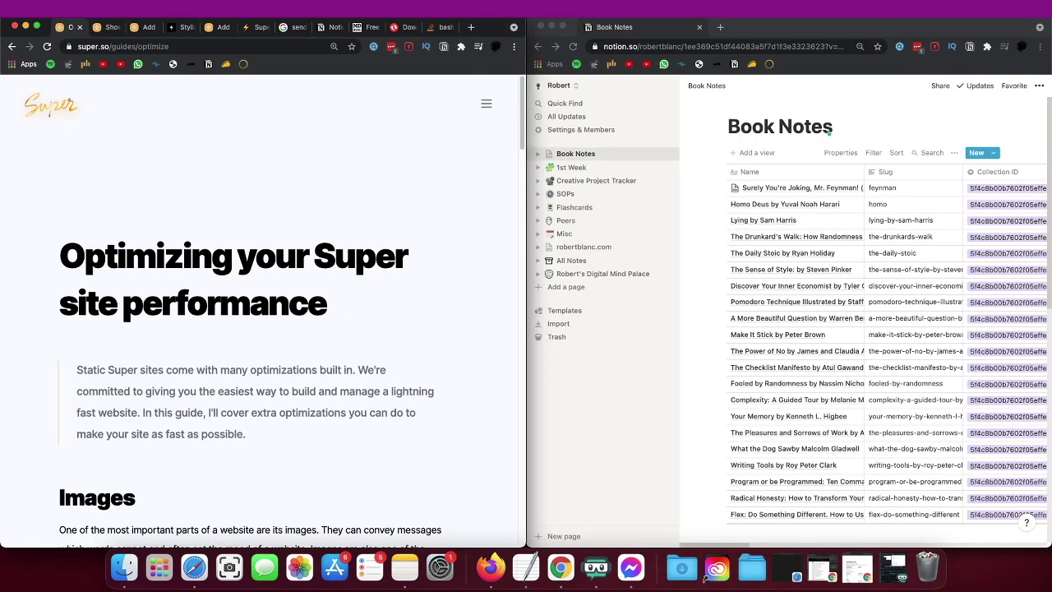
scroll(298, 206, "down", 5)
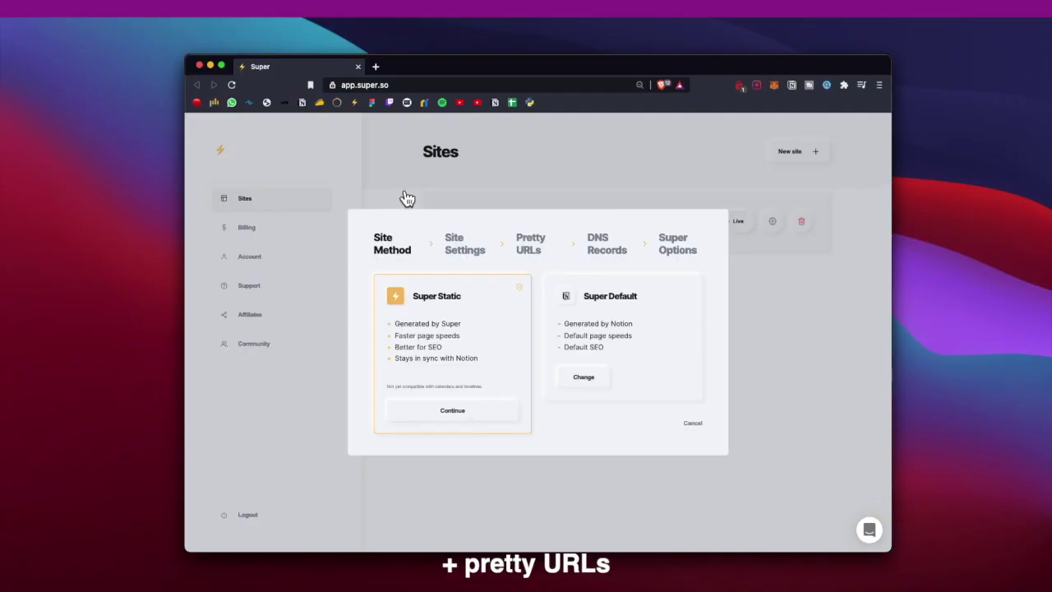
Open the live site's Pretty URLs settings in Super and review the existing slugs through to the end of the list.
left_click(550, 256)
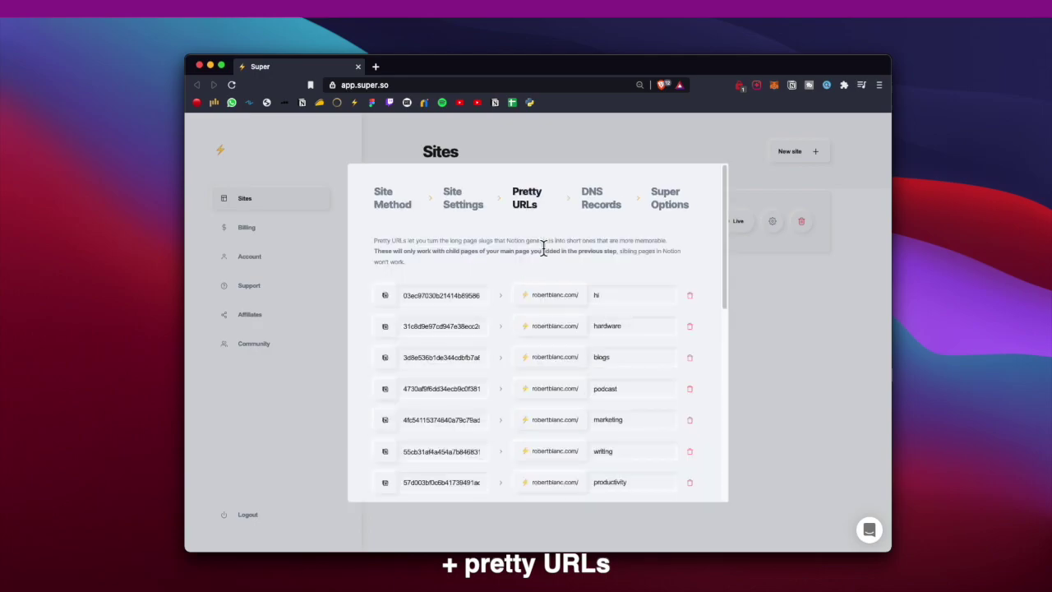
scroll(713, 216, "down", 5)
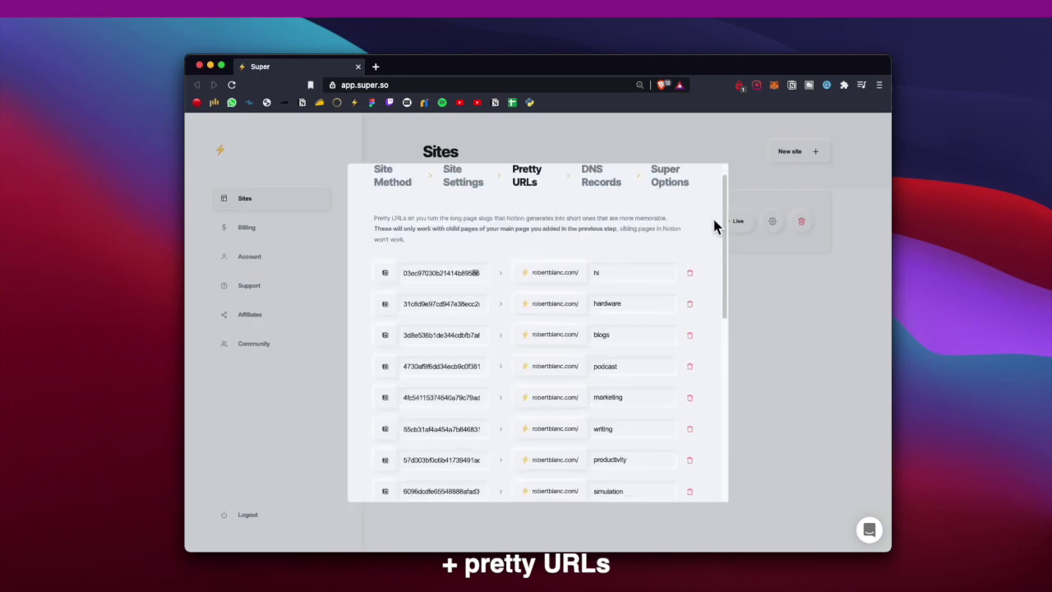
scroll(713, 216, "down", 5)
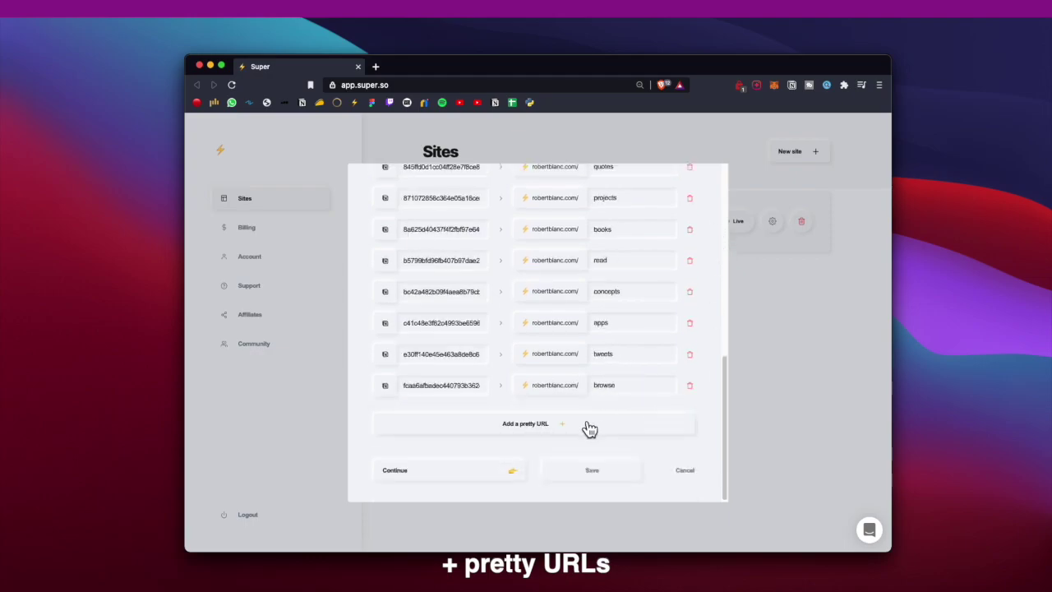
Add a new pretty URL entry at the end of the list and fill in its slug.
left_click(589, 427)
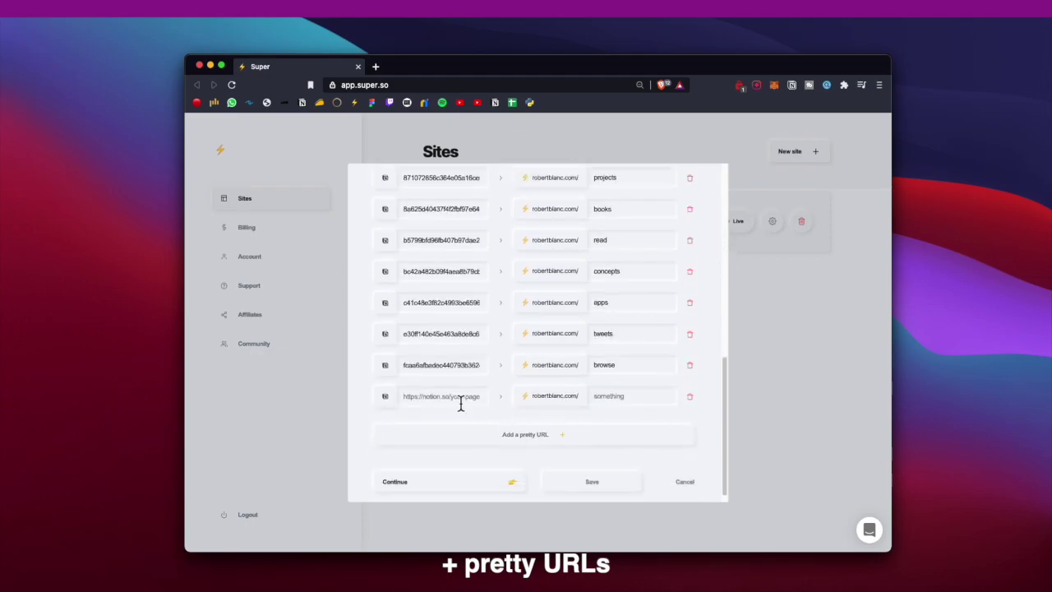
left_click(672, 395)
type("somet")
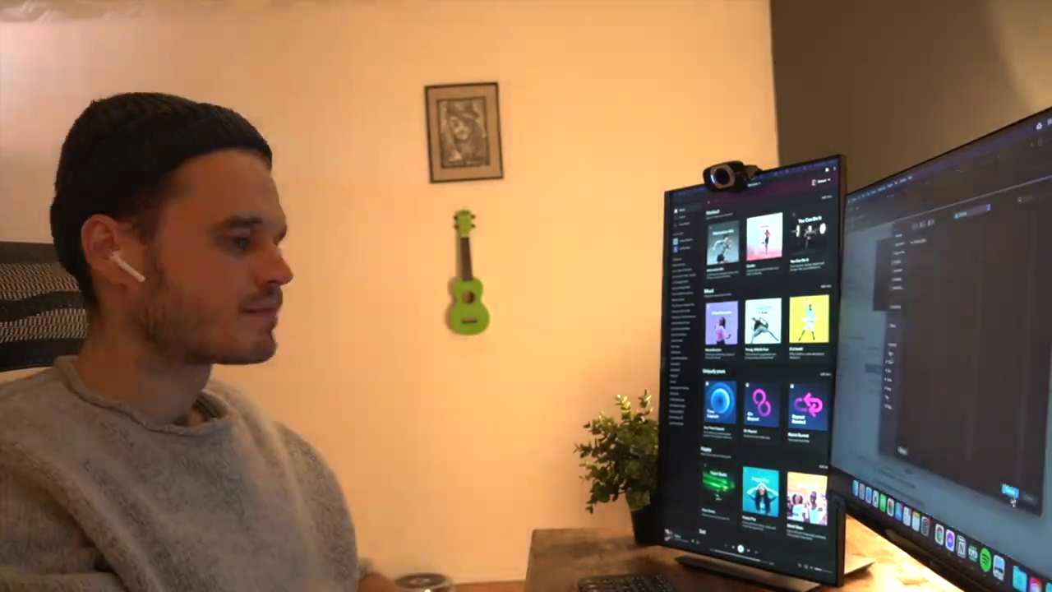
Open the Super community and look through the posts in its General and Showcase sections.
left_click(687, 116)
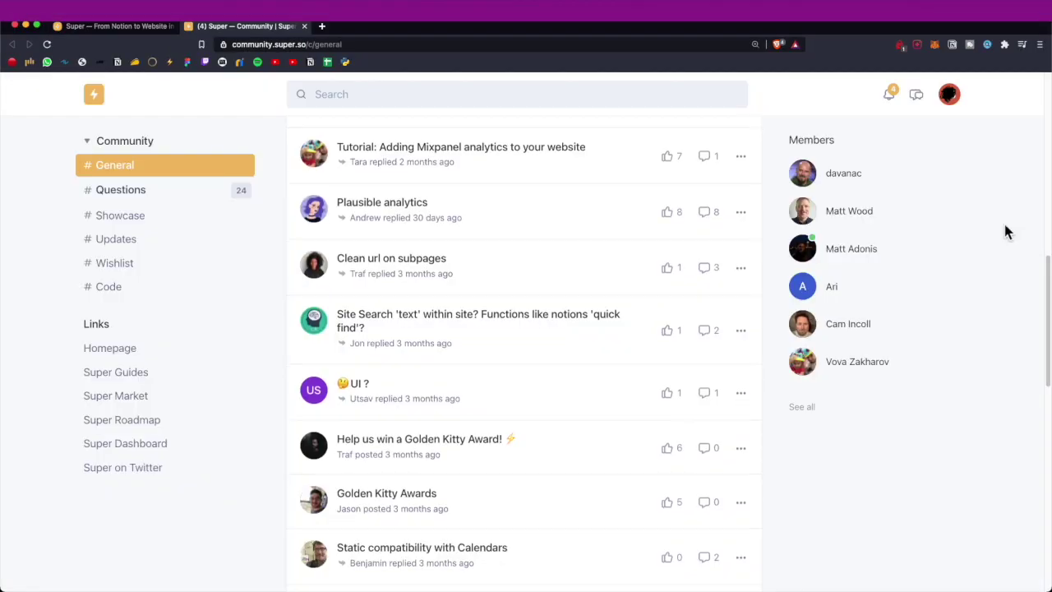
scroll(999, 226, "down", 3)
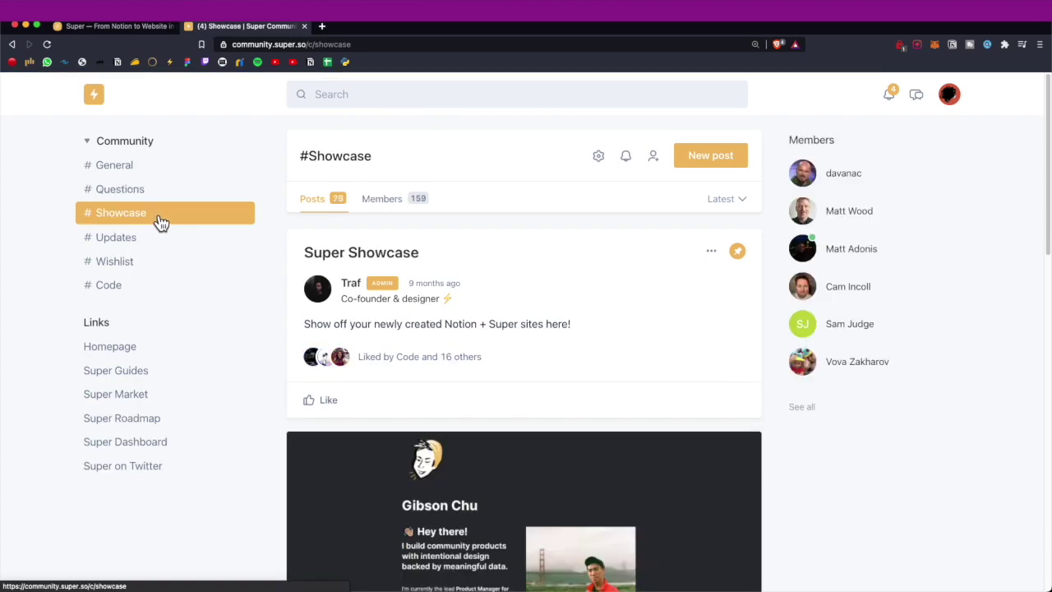
scroll(350, 265, "down", 10)
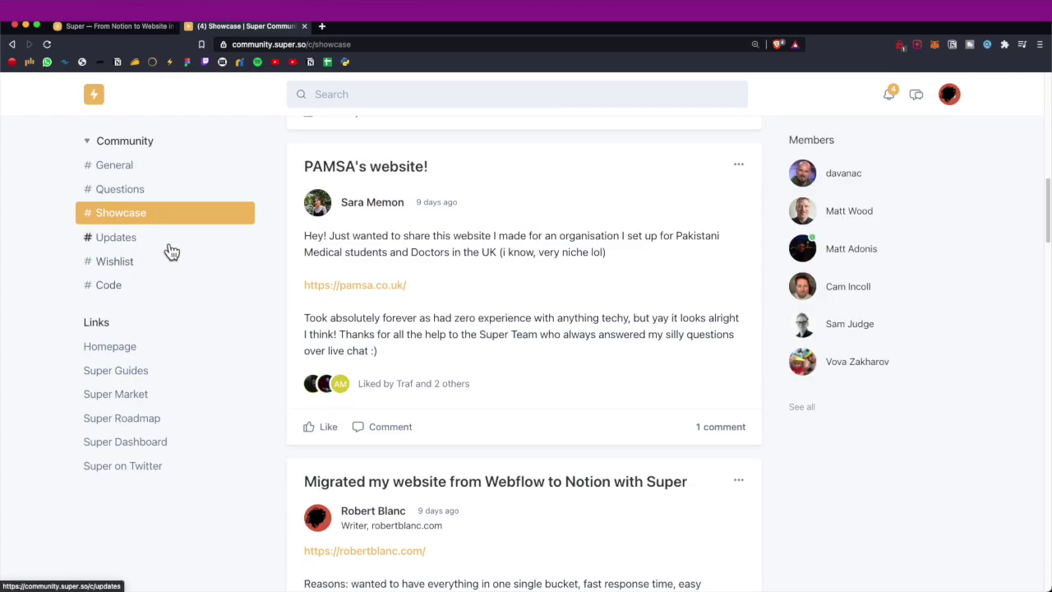
Read through the Super community's Updates posts, including the static site improvements and website refresh, and open the Code section.
left_click(165, 243)
scroll(567, 301, "down", 10)
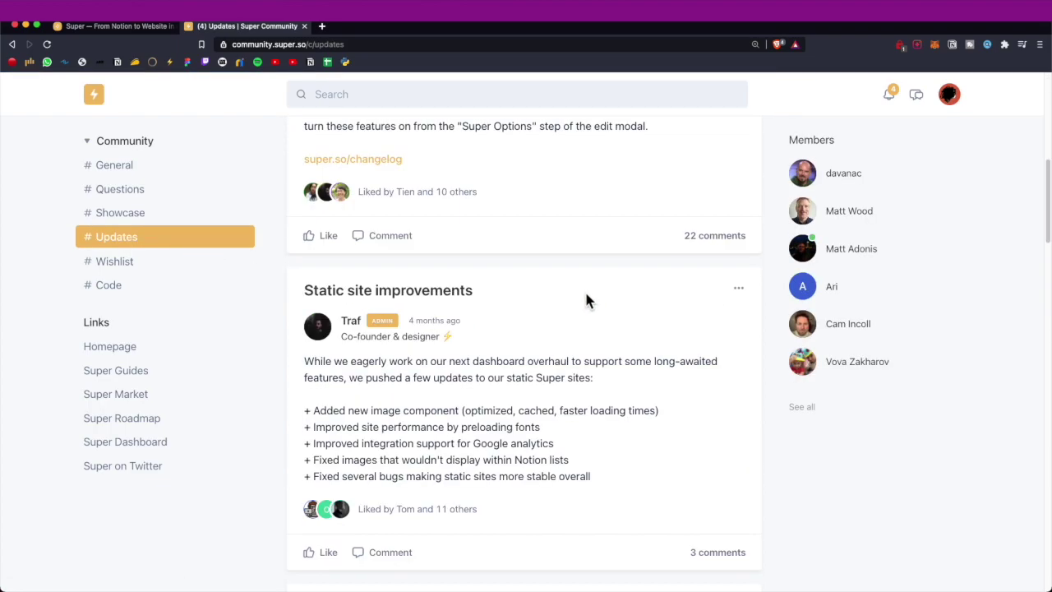
scroll(586, 299, "down", 3)
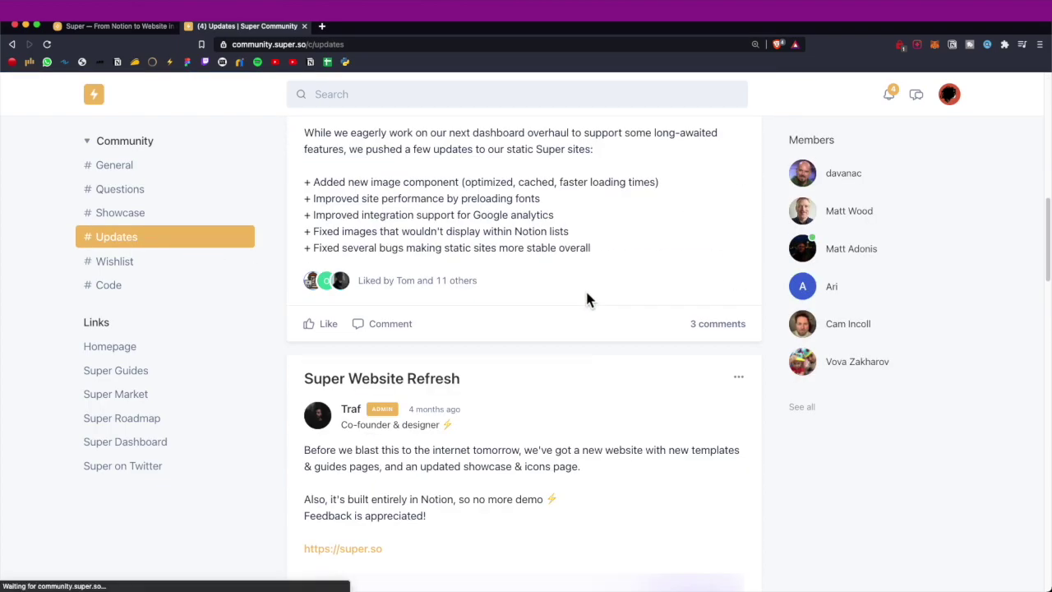
scroll(585, 299, "down", 5)
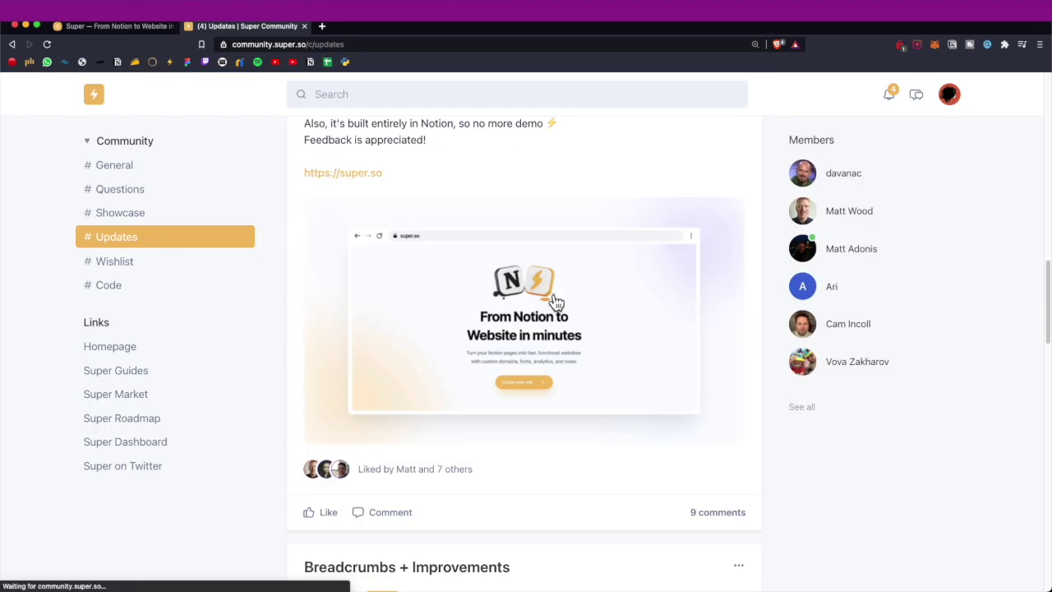
left_click(182, 279)
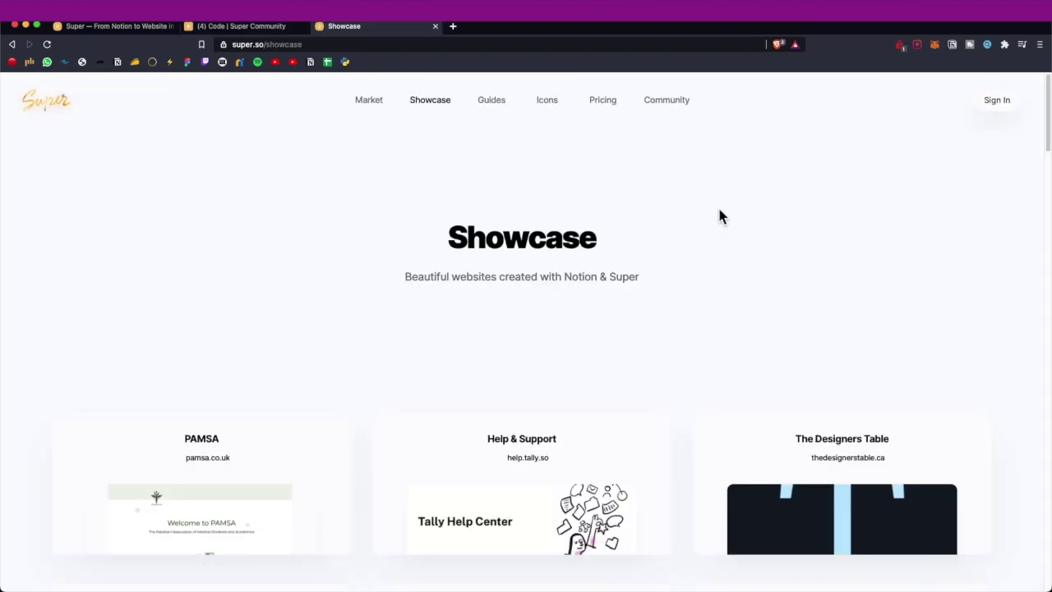
Look through the example sites in Super's Showcase gallery and the sections of the published personal homepage.
scroll(718, 204, "down", 2)
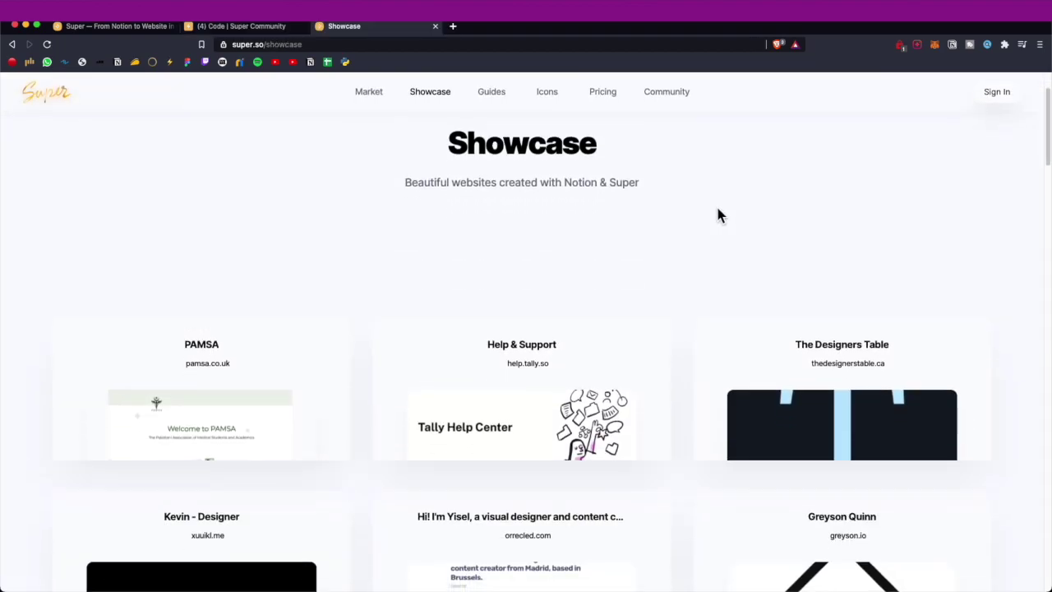
scroll(716, 212, "down", 4)
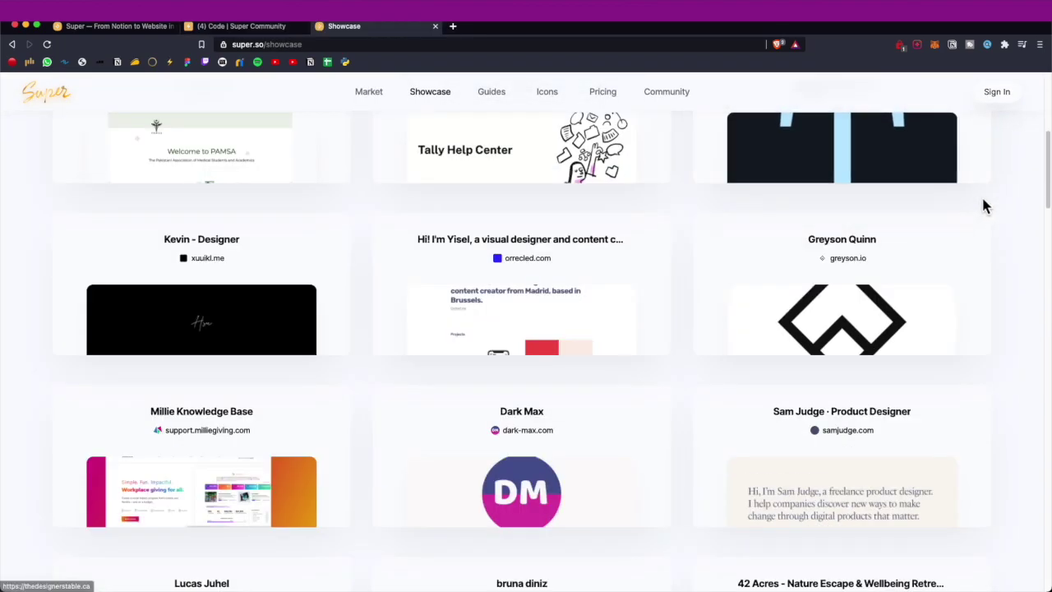
scroll(985, 206, "down", 5)
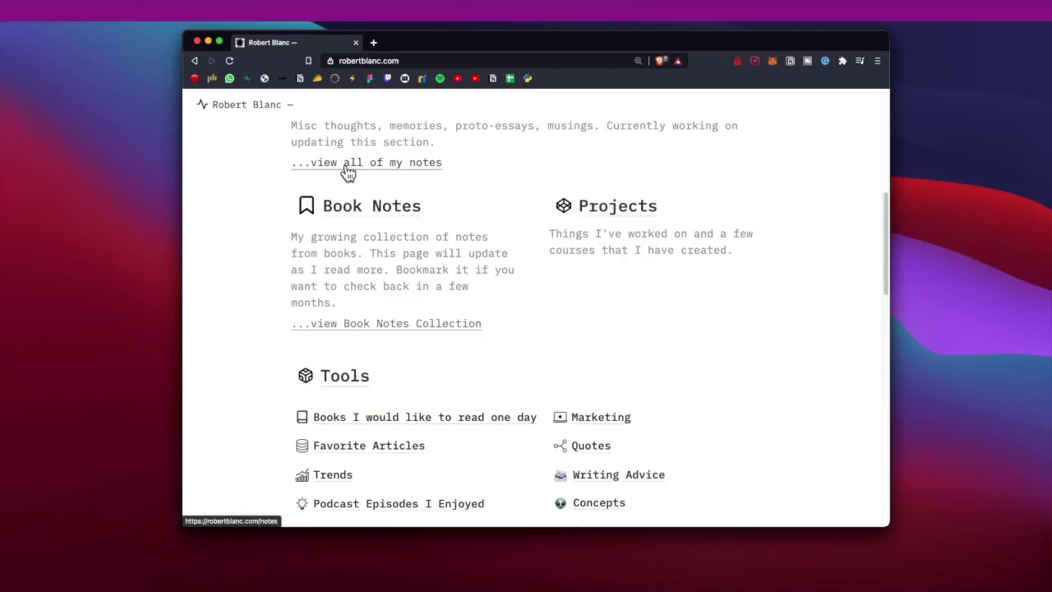
scroll(355, 177, "down", 1)
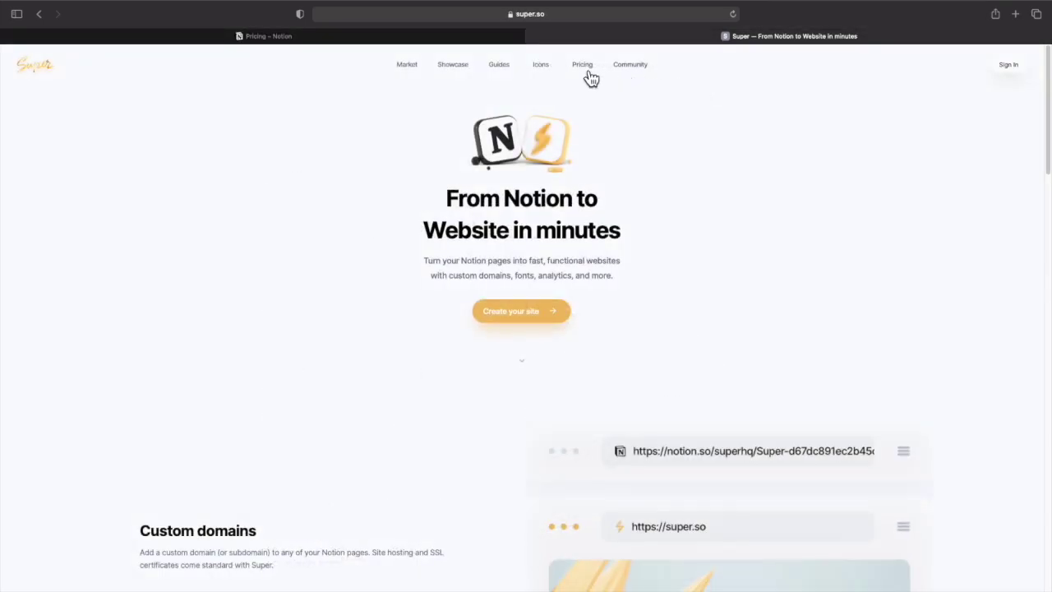
Open Super's pricing page to examine the cost per site and what the plan includes.
left_click(582, 66)
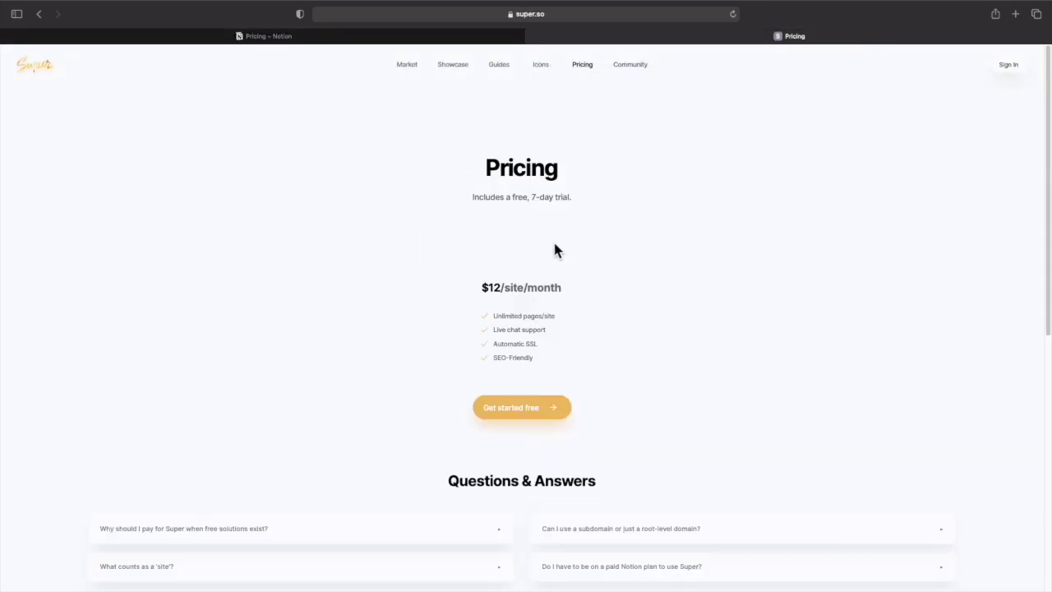